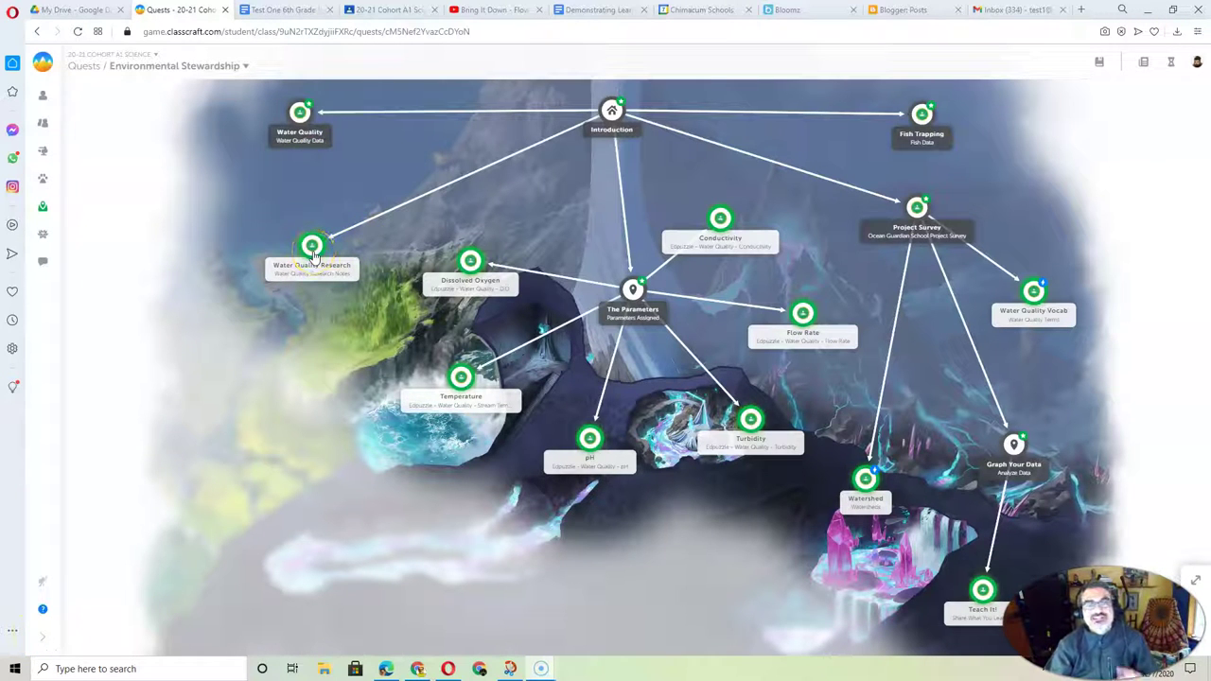
# Review the Water Quality Research quest's Story, Task and Assignment, then open the 'Test One - Water Quality Research Notes' Doc.
pyautogui.click(314, 254)
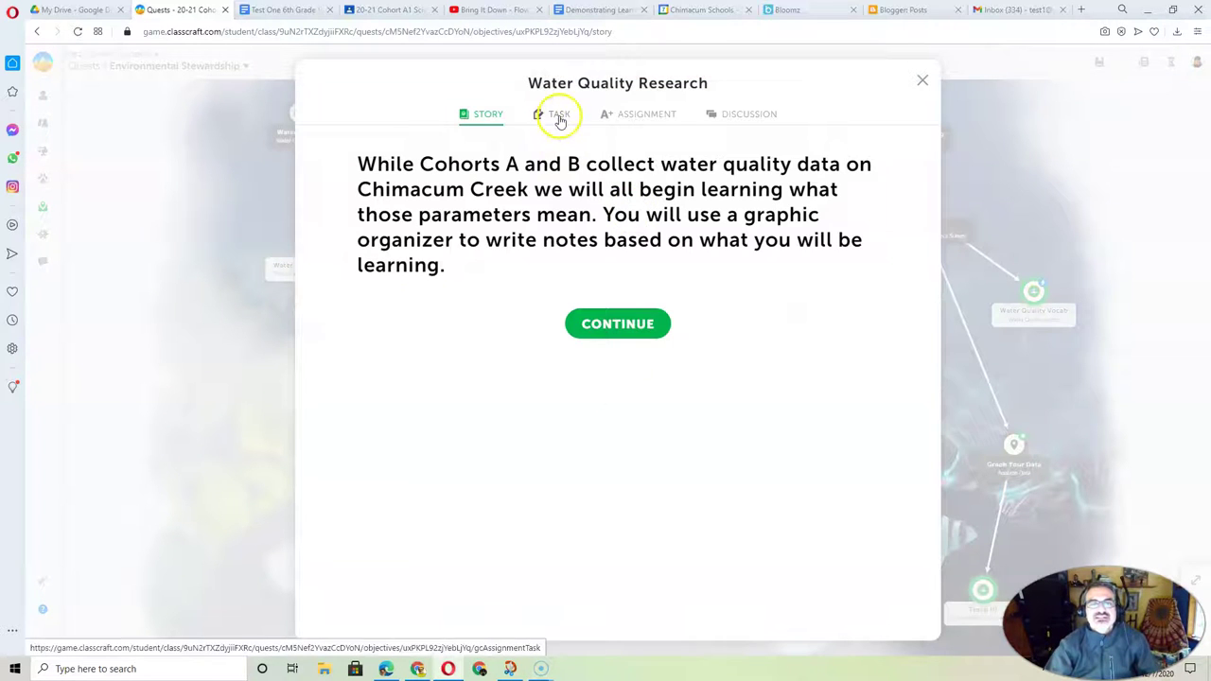
pyautogui.click(559, 117)
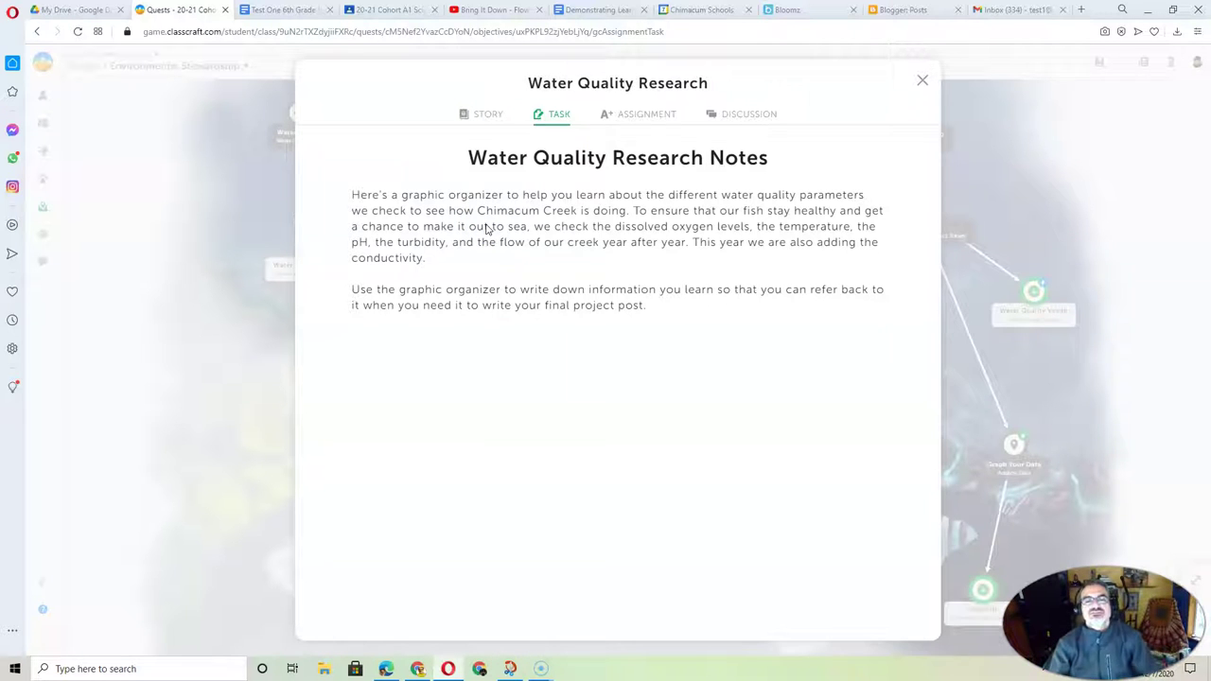
pyautogui.click(631, 115)
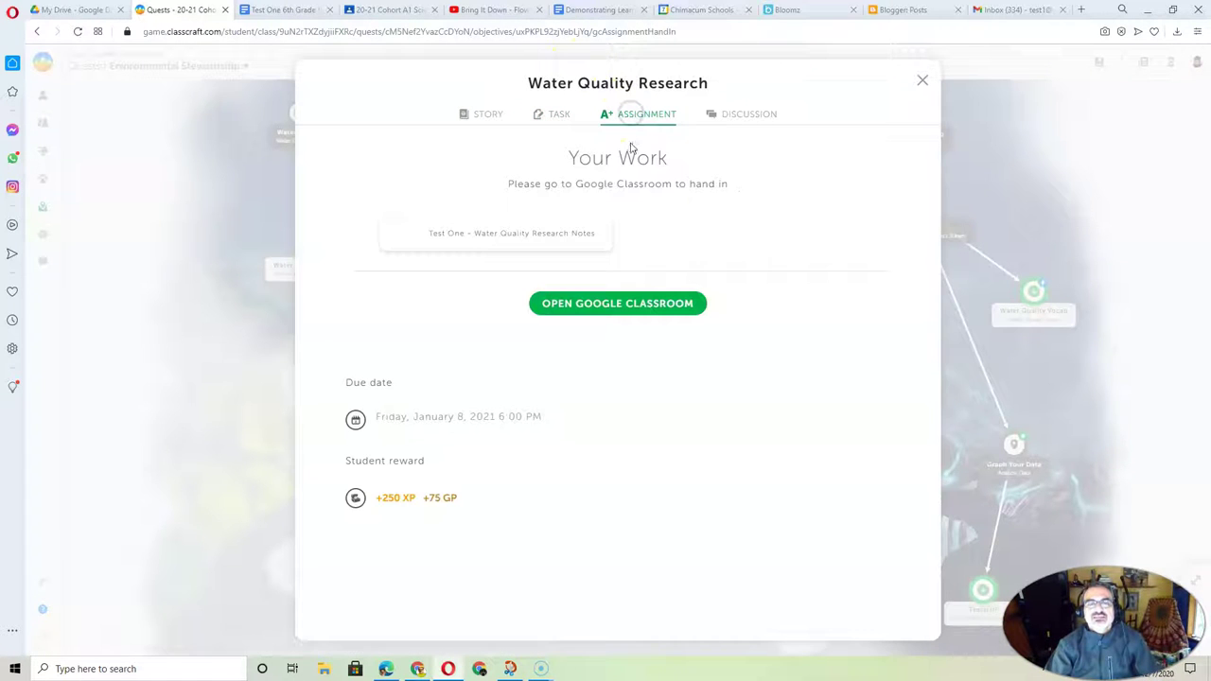
pyautogui.click(633, 307)
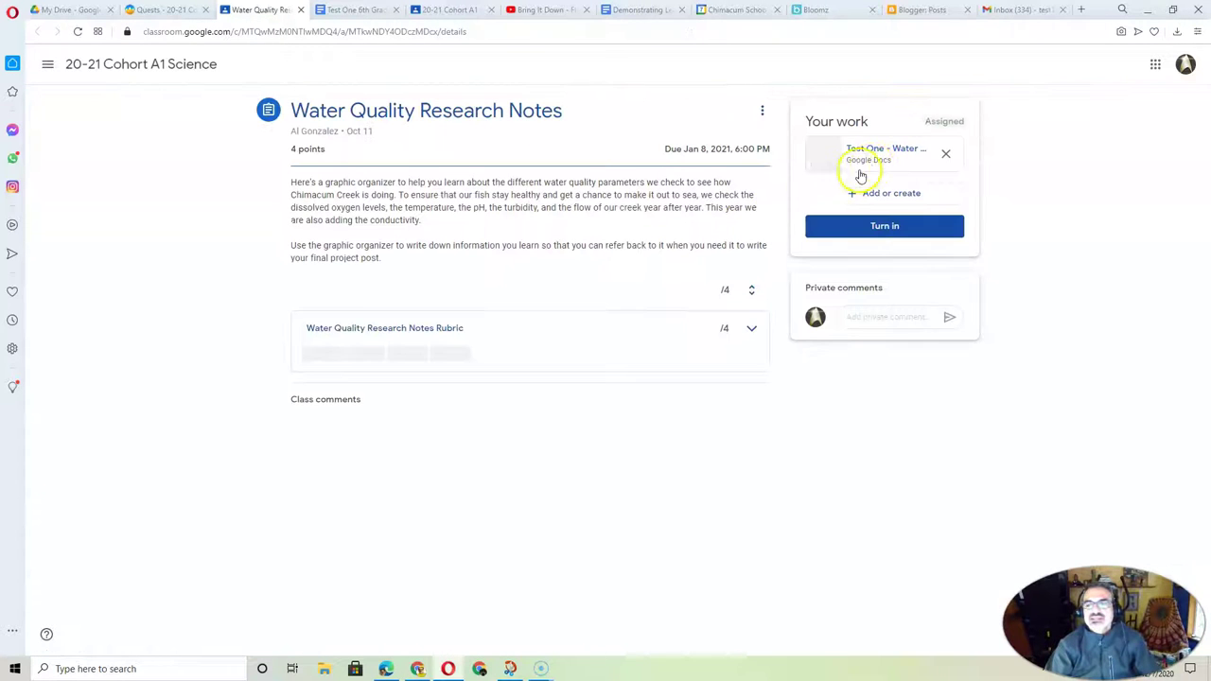
pyautogui.click(180, 10)
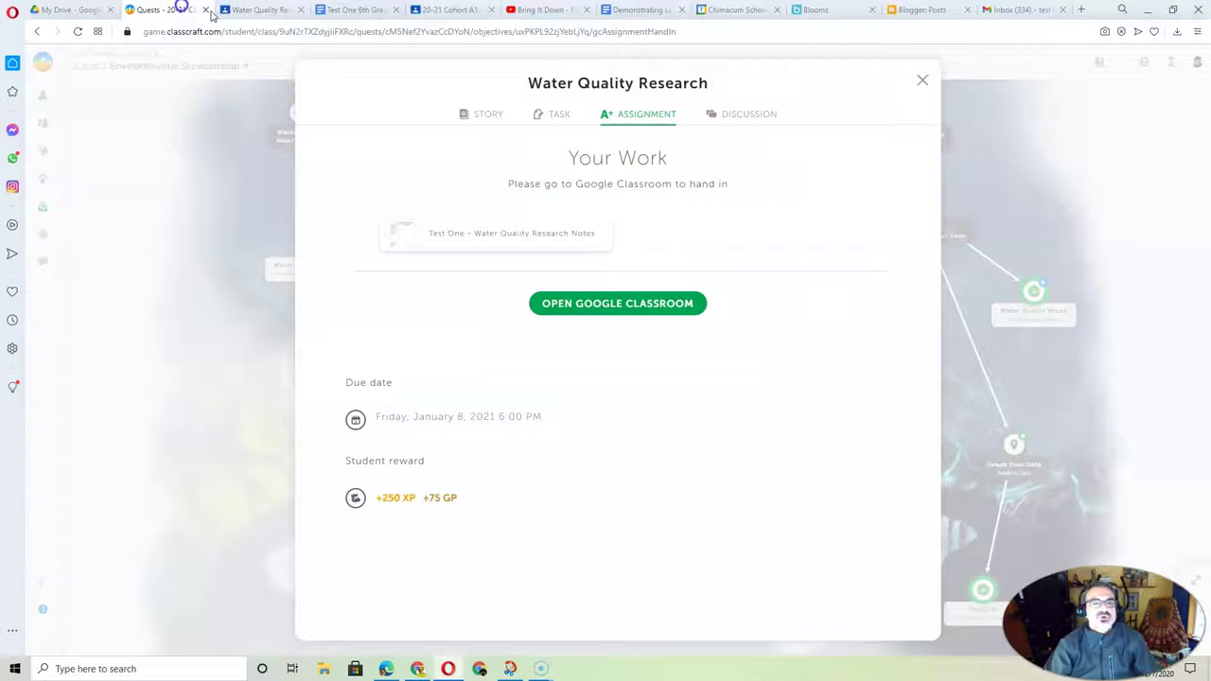
pyautogui.click(493, 241)
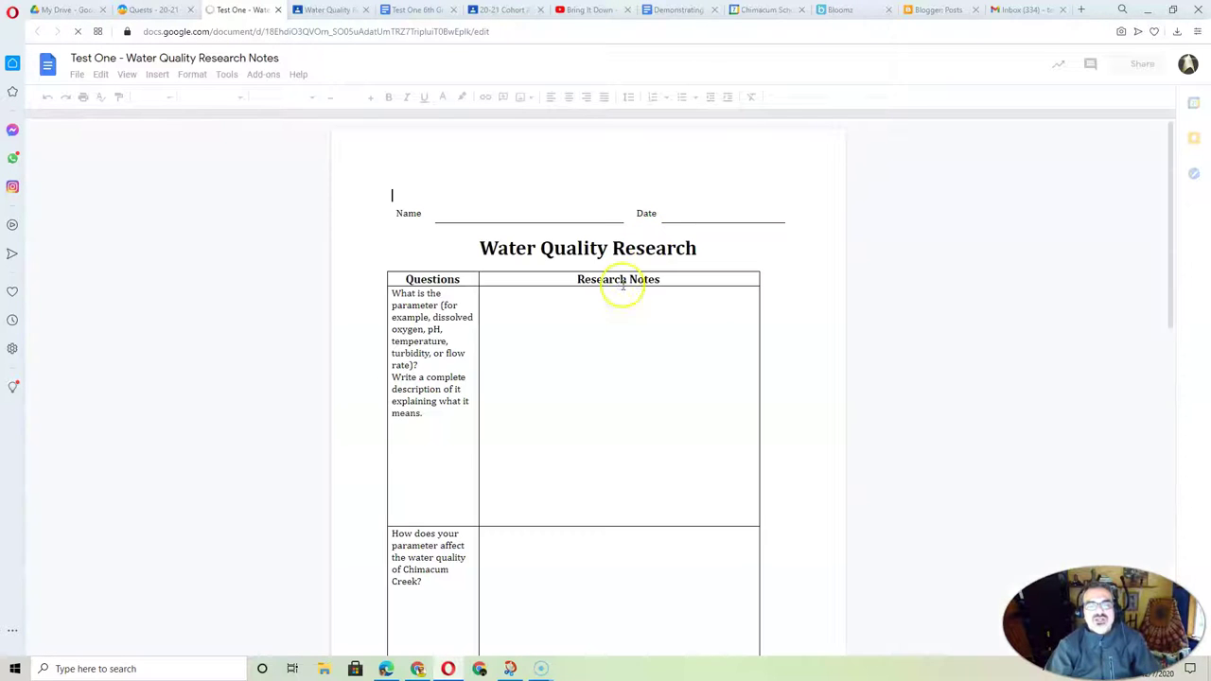
# Scroll through the blank two-page parameter-questions table to the end and back to the top.
pyautogui.scroll(-7, 558, 373)
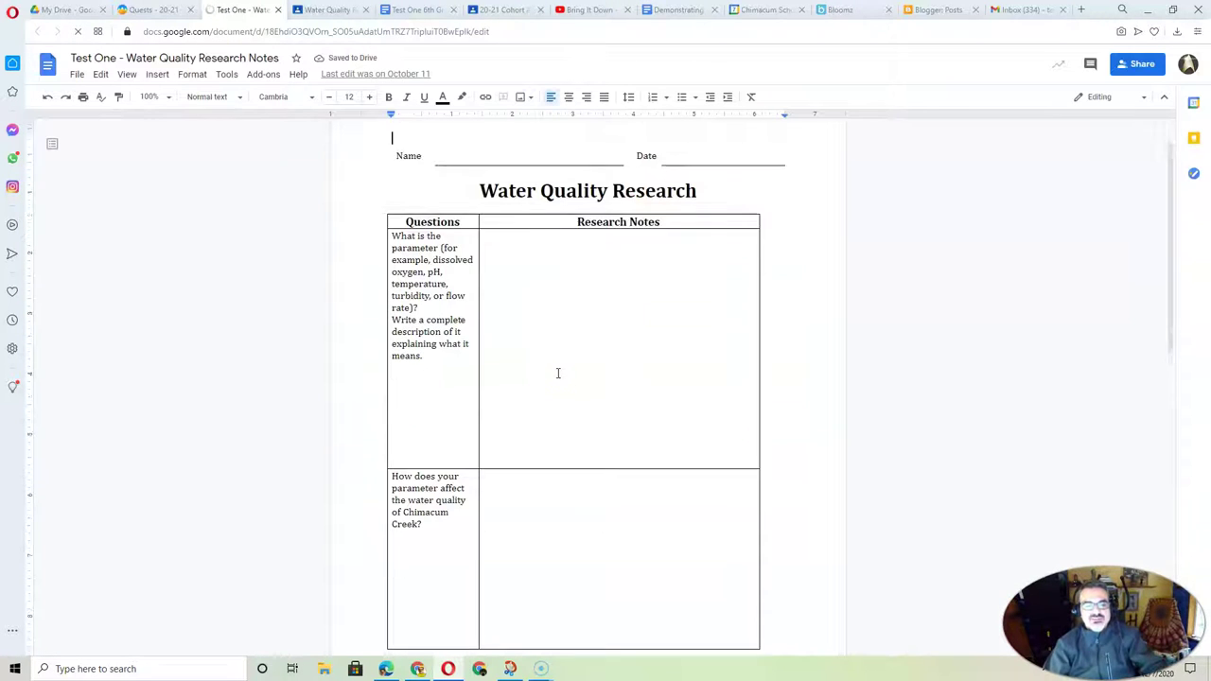
pyautogui.scroll(-2, 558, 373)
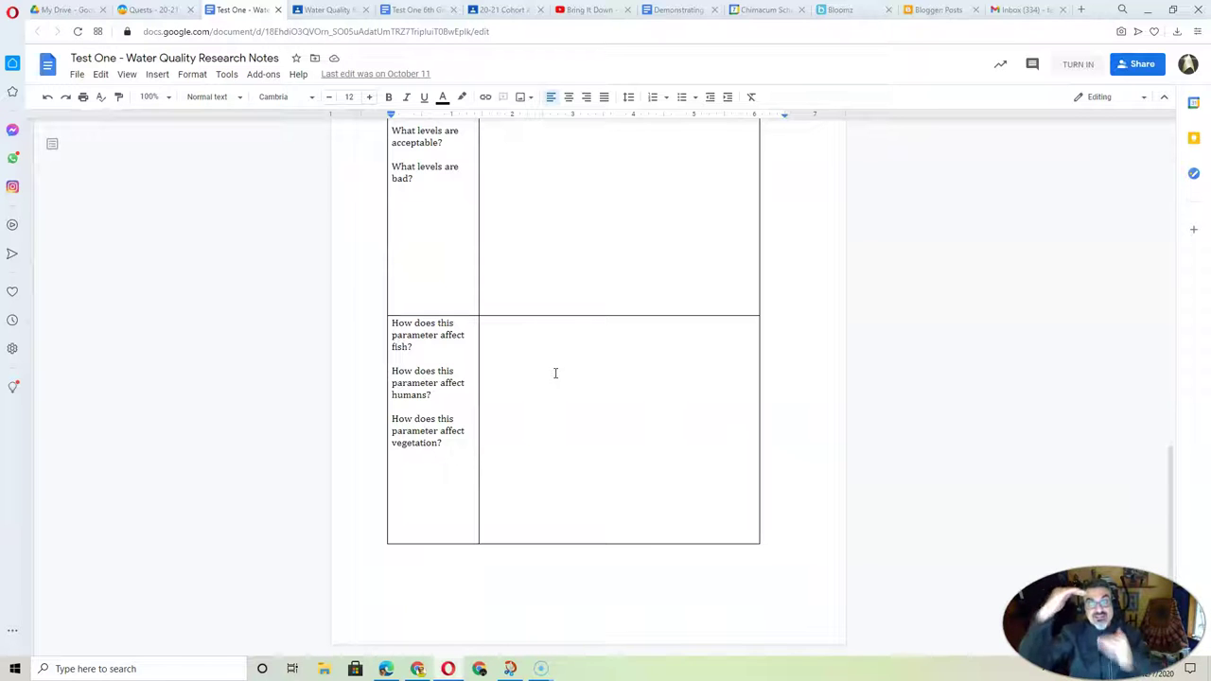
pyautogui.scroll(10, 598, 370)
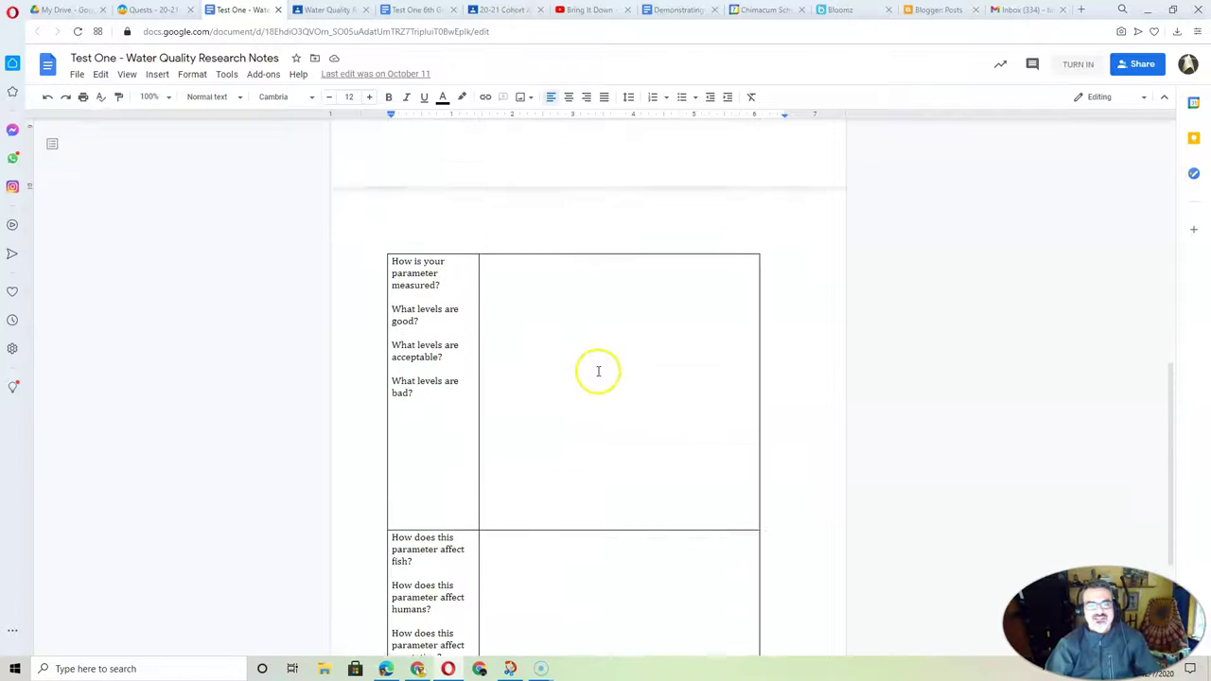
pyautogui.scroll(1, 598, 370)
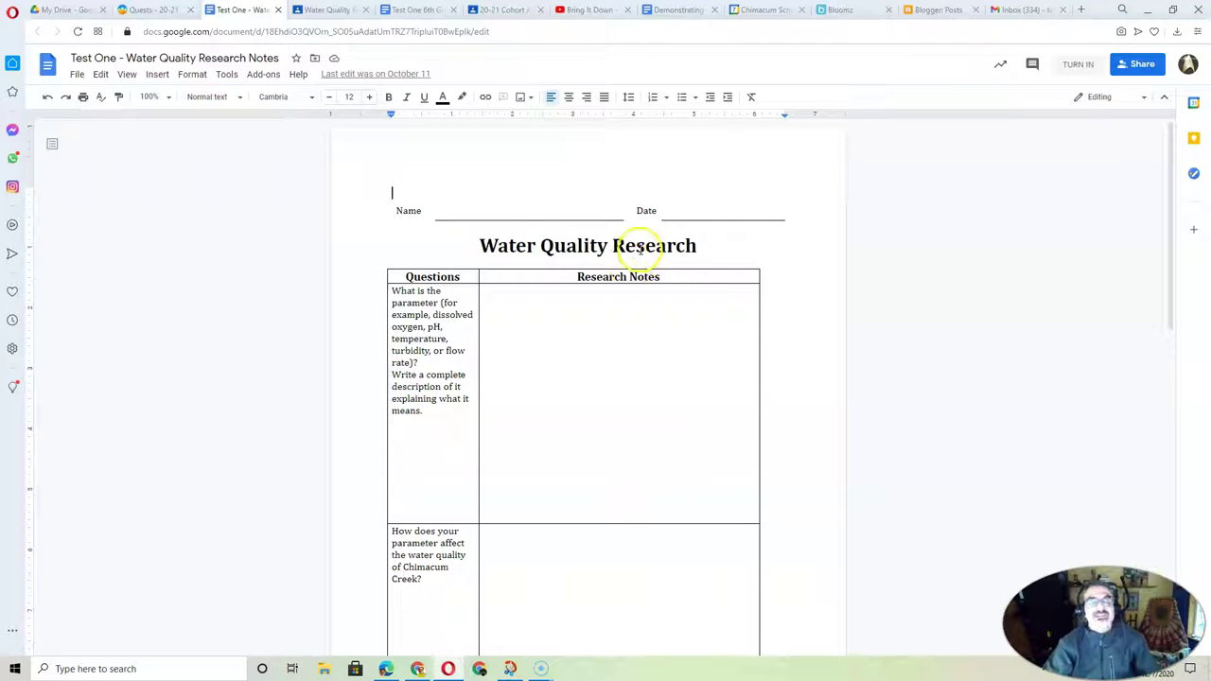
# Close the Water Quality Research quest, open the pH quest, and follow its pH link to Fondriest.
pyautogui.click(154, 12)
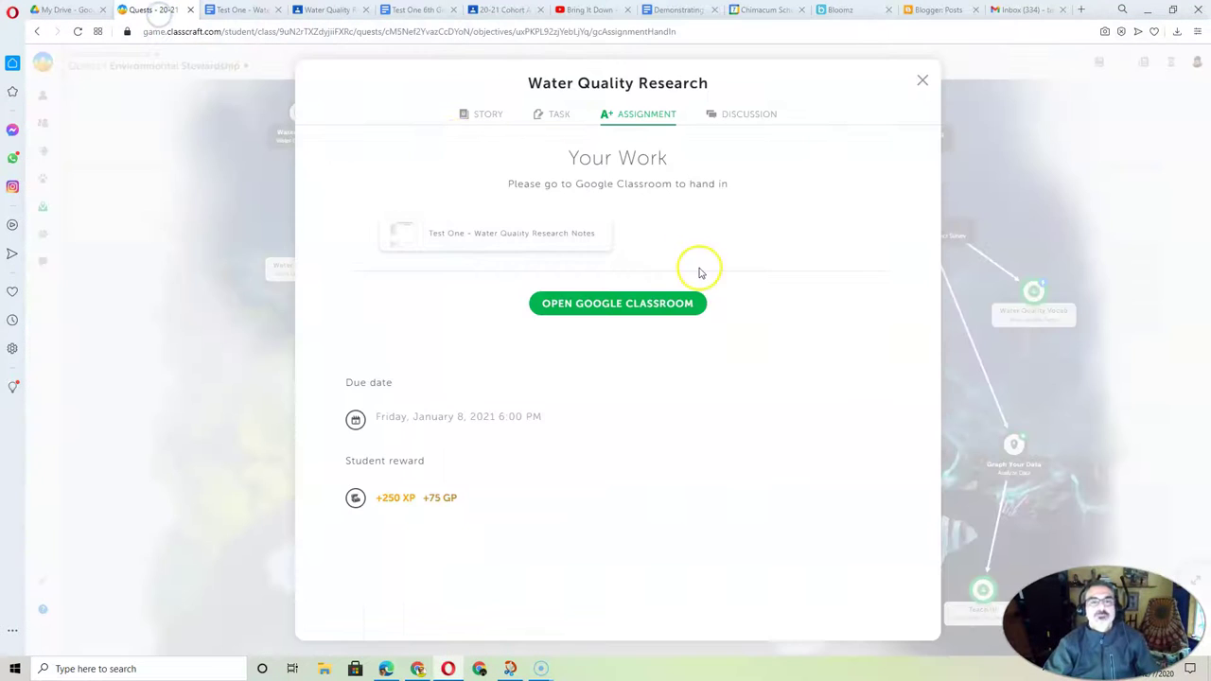
pyautogui.click(922, 83)
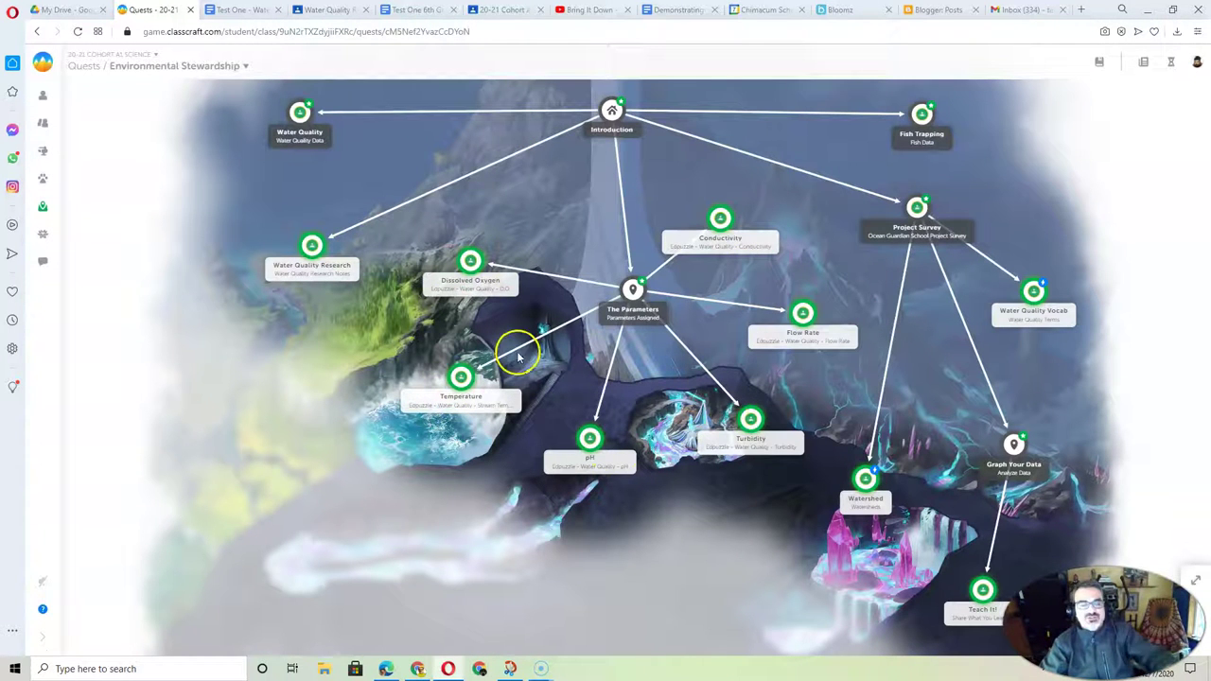
pyautogui.click(590, 446)
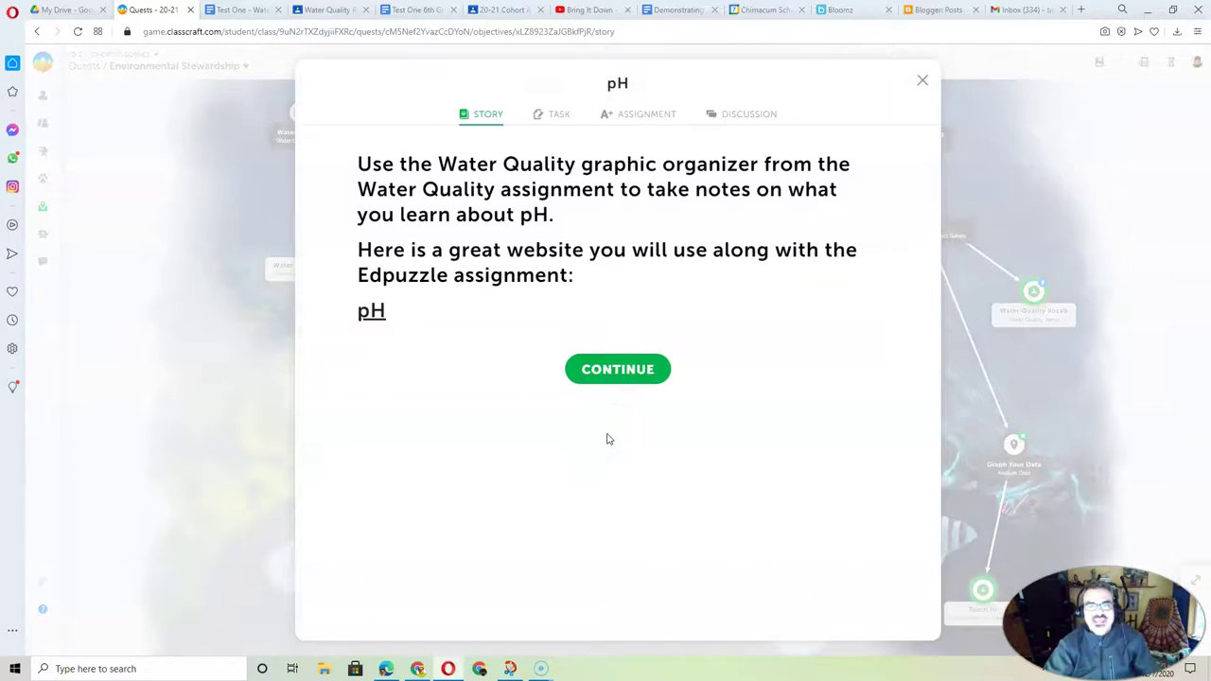
pyautogui.click(372, 311)
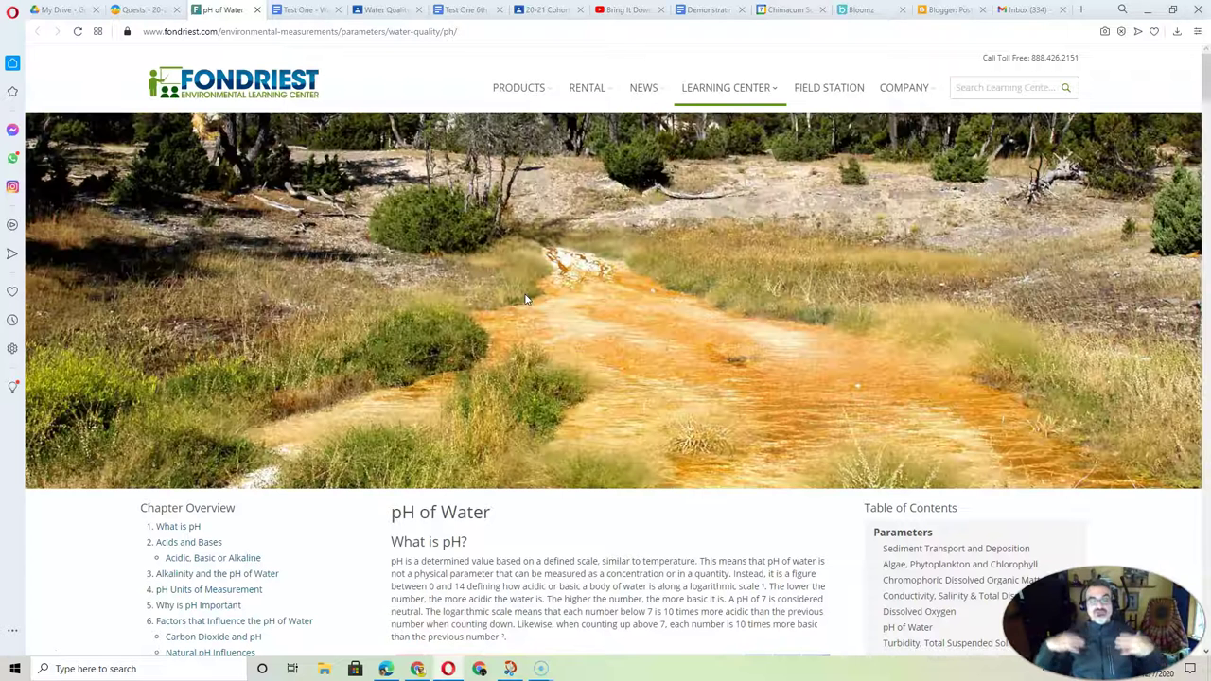
# Select the page URL and scroll through the Fondriest 'pH of Water' article, then go back to Classcraft.
pyautogui.click(398, 35)
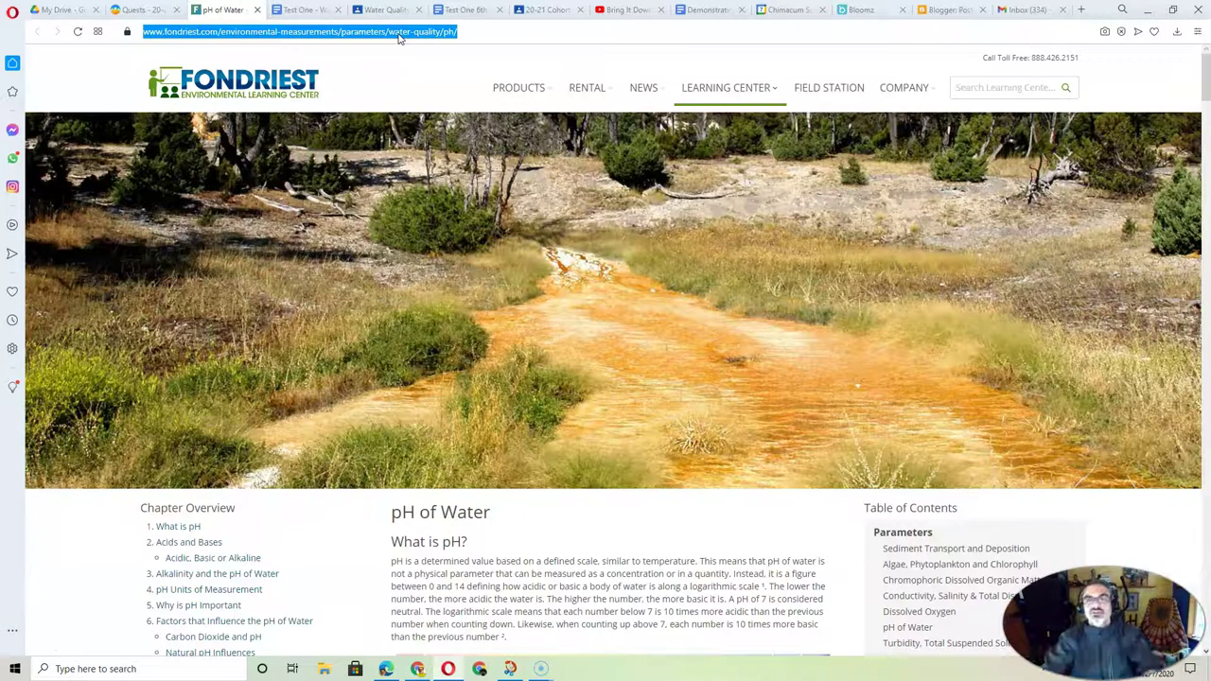
pyautogui.scroll(-10, 598, 381)
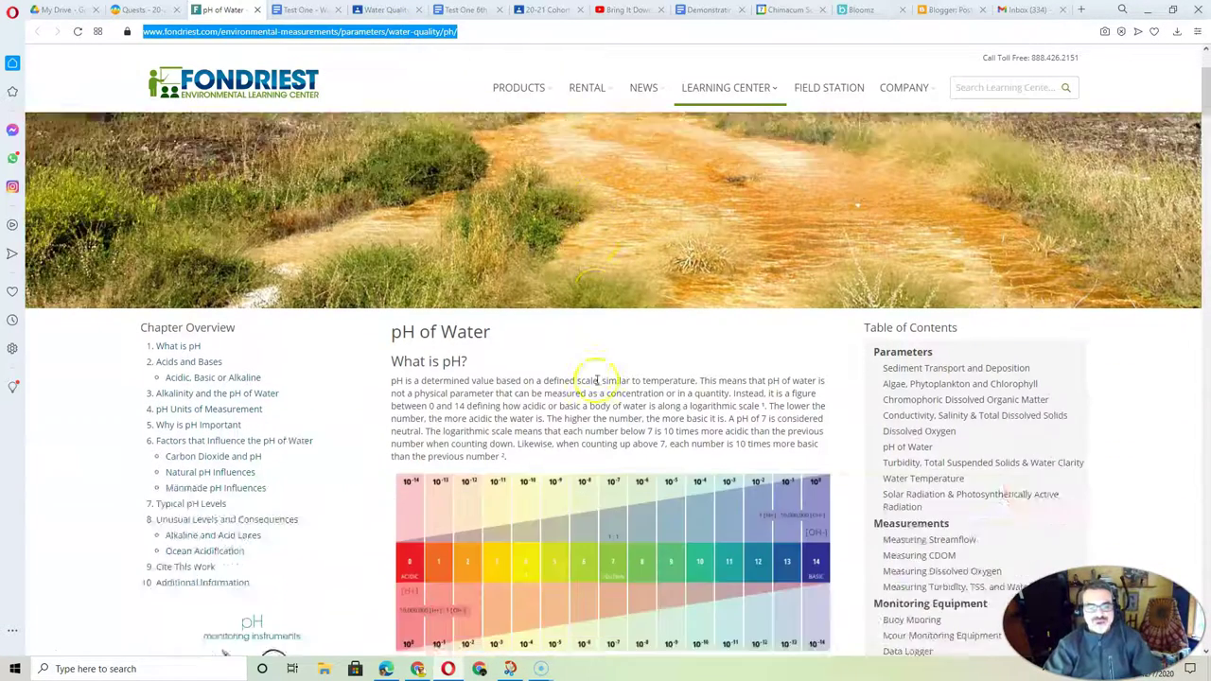
pyautogui.scroll(-3, 599, 382)
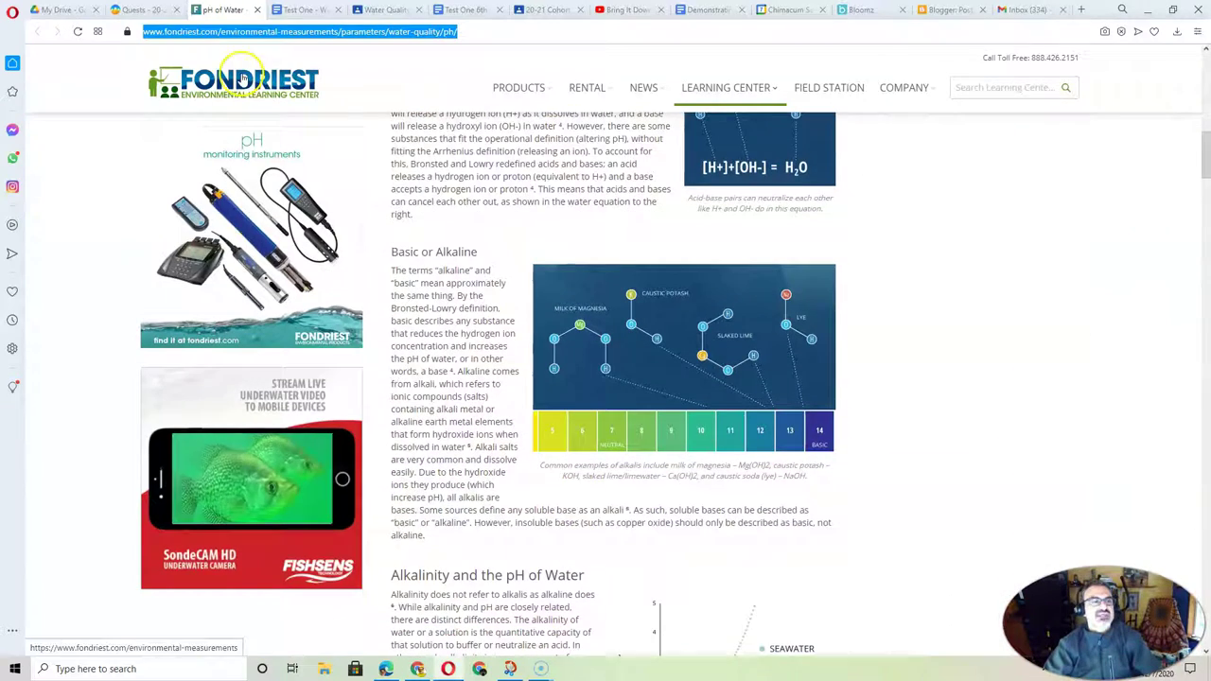
pyautogui.click(151, 10)
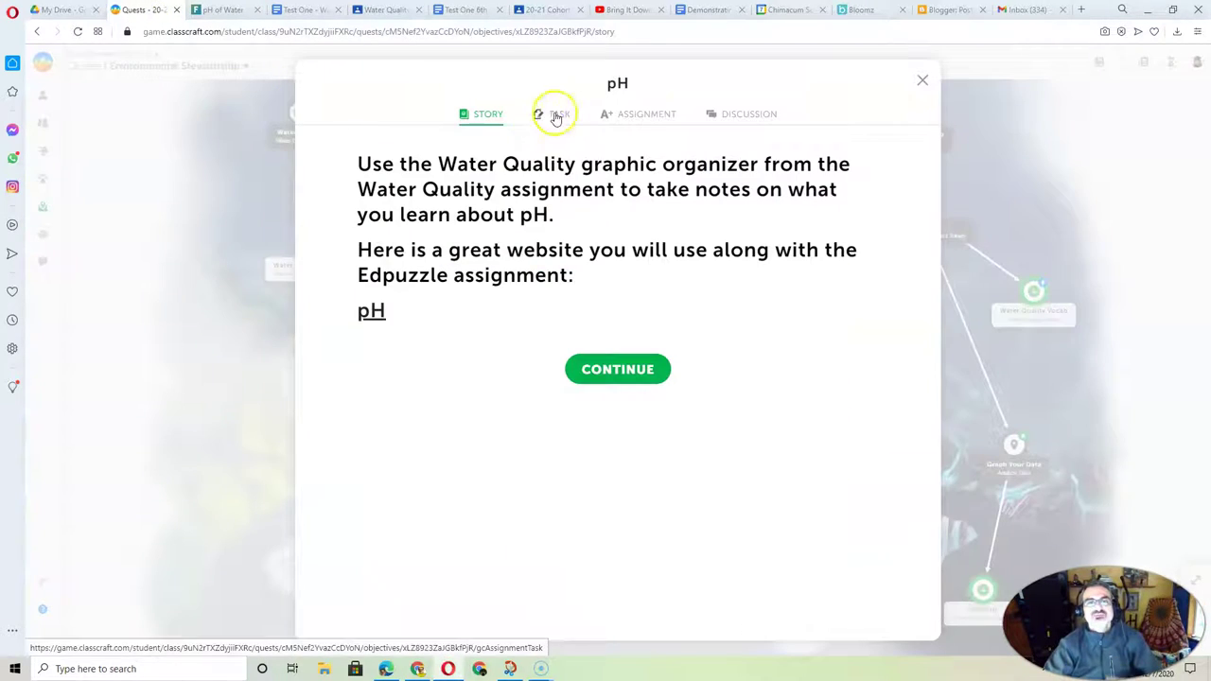
# Go from the pH quest's Task and Assignment through Google Classroom to the Edpuzzle 'Water Quality - pH' video.
pyautogui.click(555, 113)
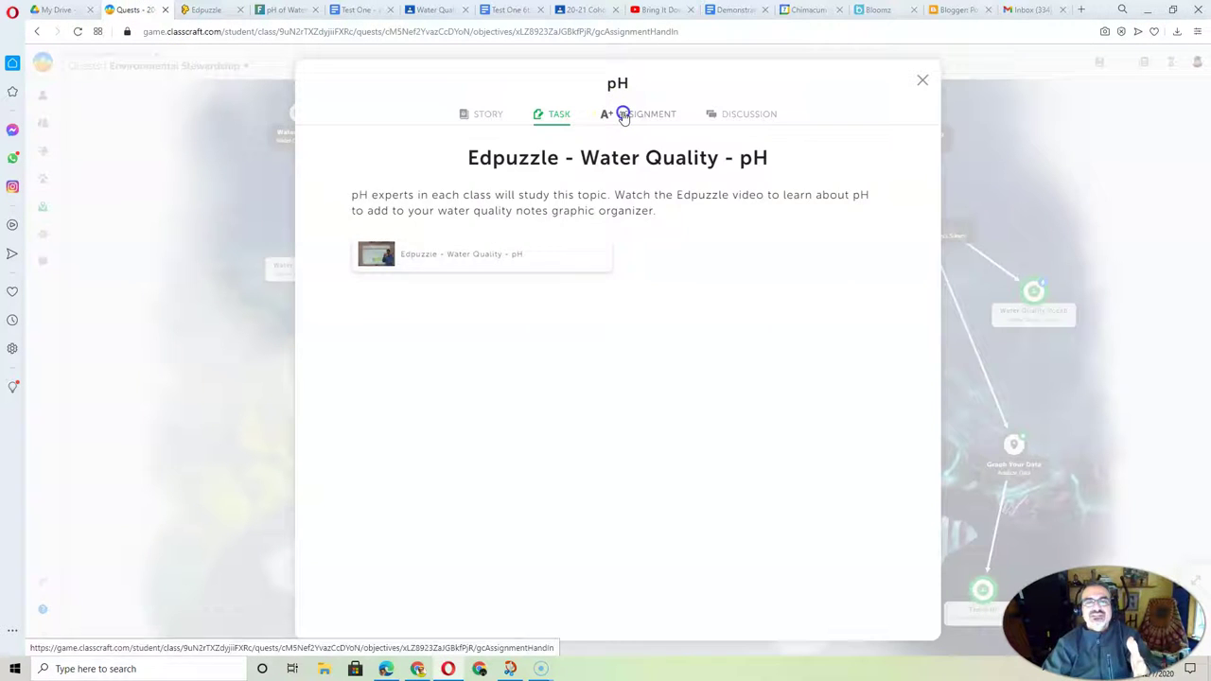
pyautogui.click(623, 114)
pyautogui.click(613, 246)
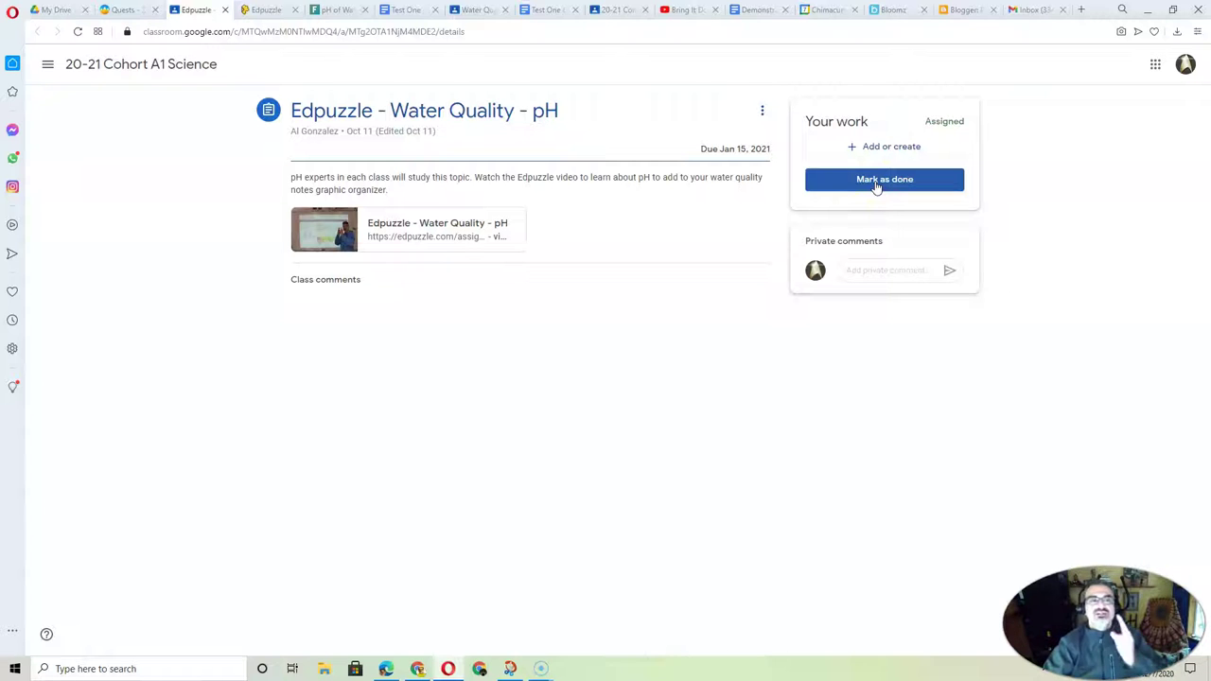
pyautogui.click(266, 10)
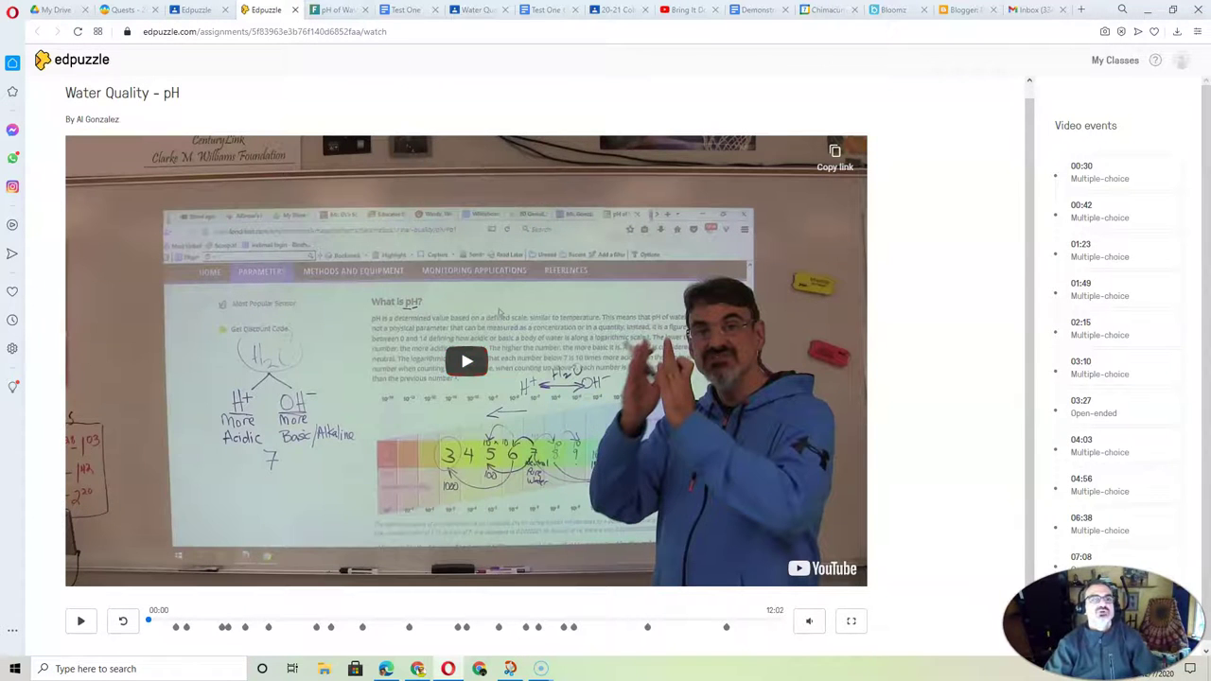
# Compare the pH of Water article with the Edpuzzle video's questions, then return to the blank notes Doc.
pyautogui.click(326, 9)
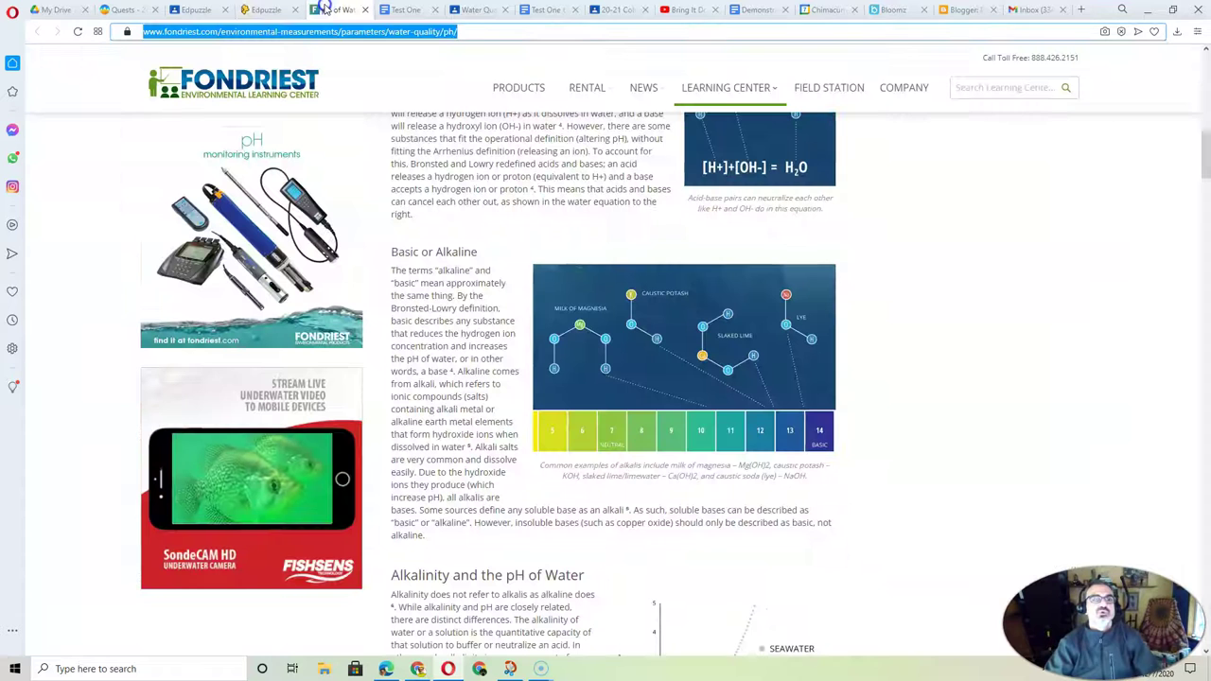
pyautogui.click(257, 10)
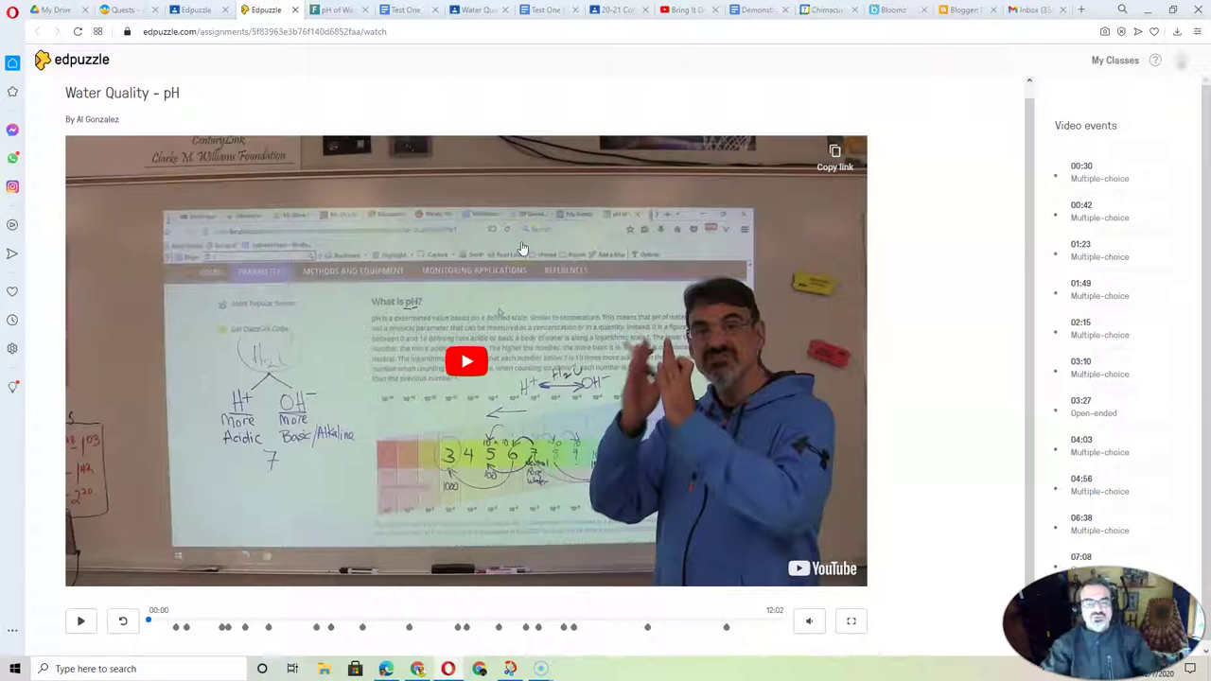
pyautogui.scroll(-1, 407, 488)
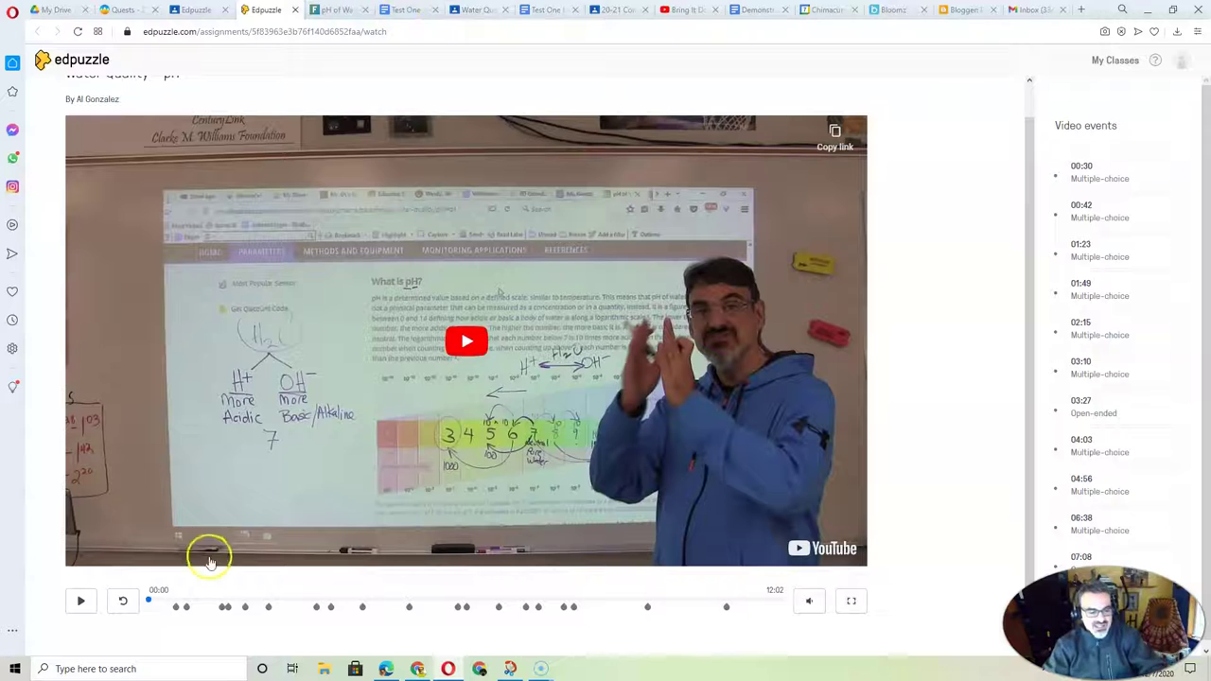
pyautogui.click(399, 11)
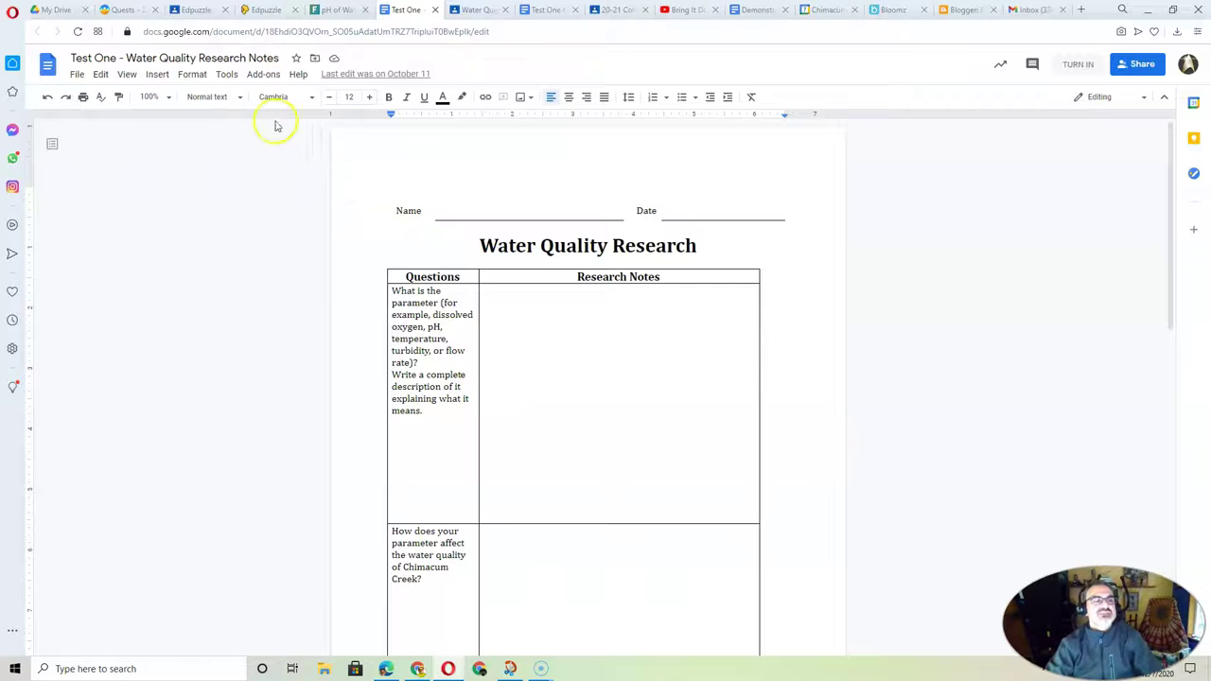
# Close the pH assignment in Classcraft and pan the quest map toward Teach It! and Watershed.
pyautogui.click(123, 10)
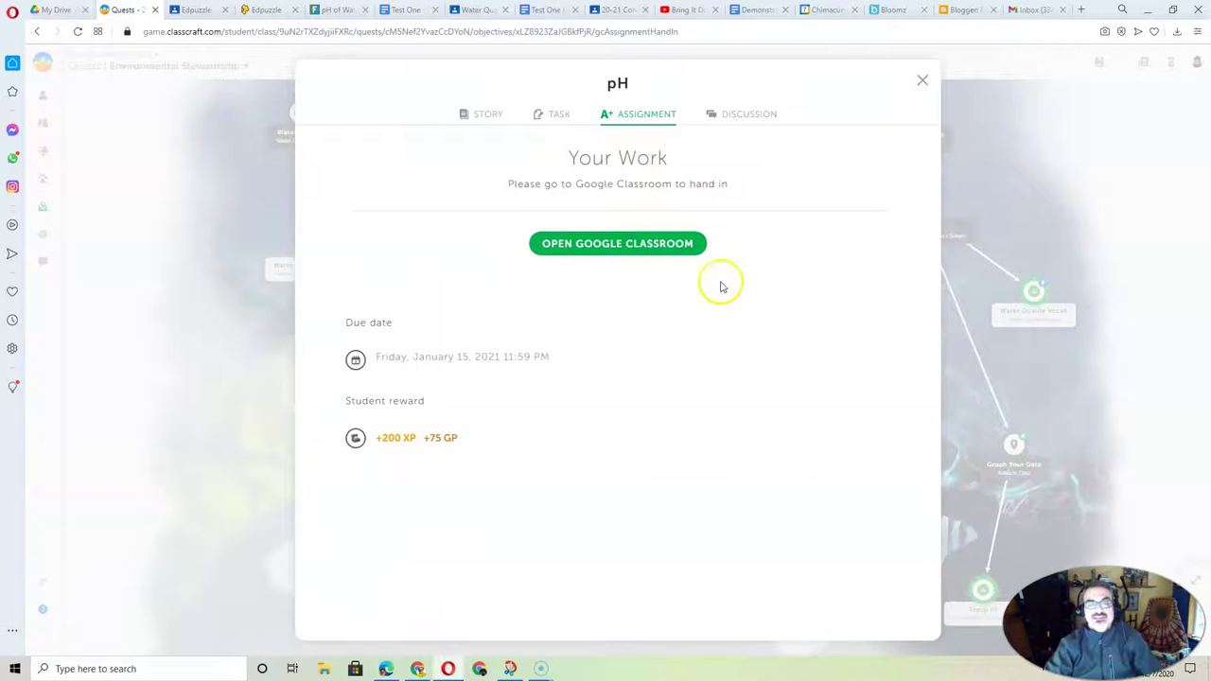
pyautogui.click(923, 88)
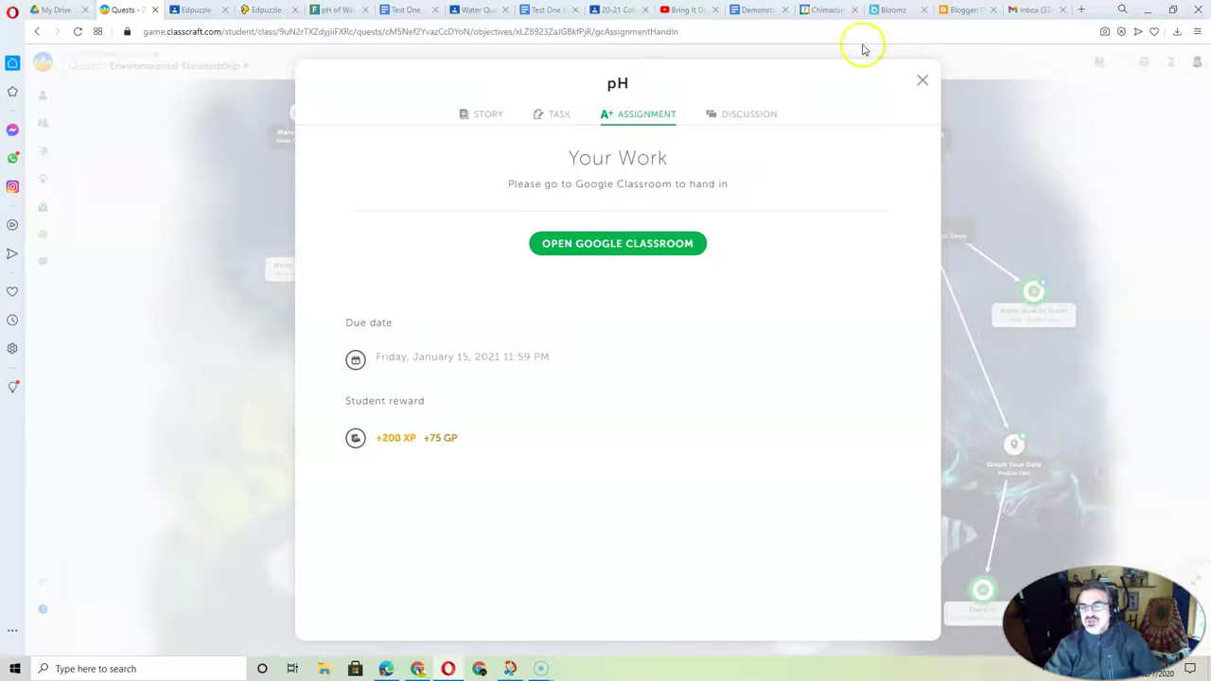
pyautogui.click(922, 83)
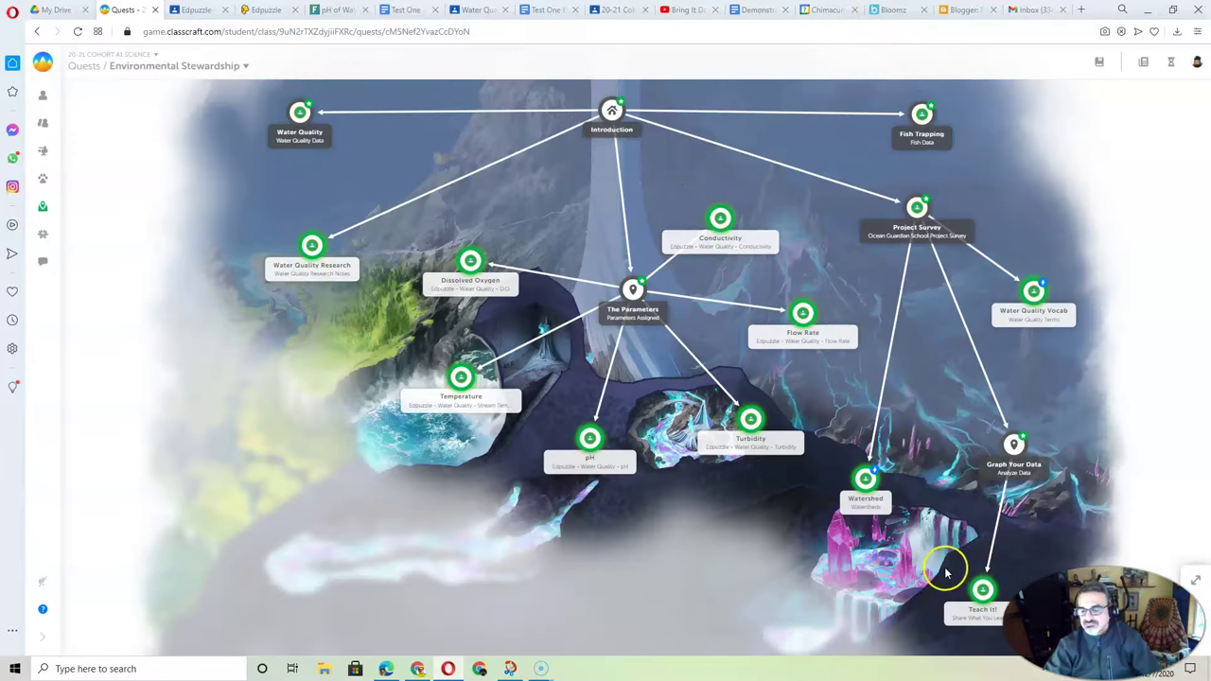
pyautogui.scroll(5, 1003, 575)
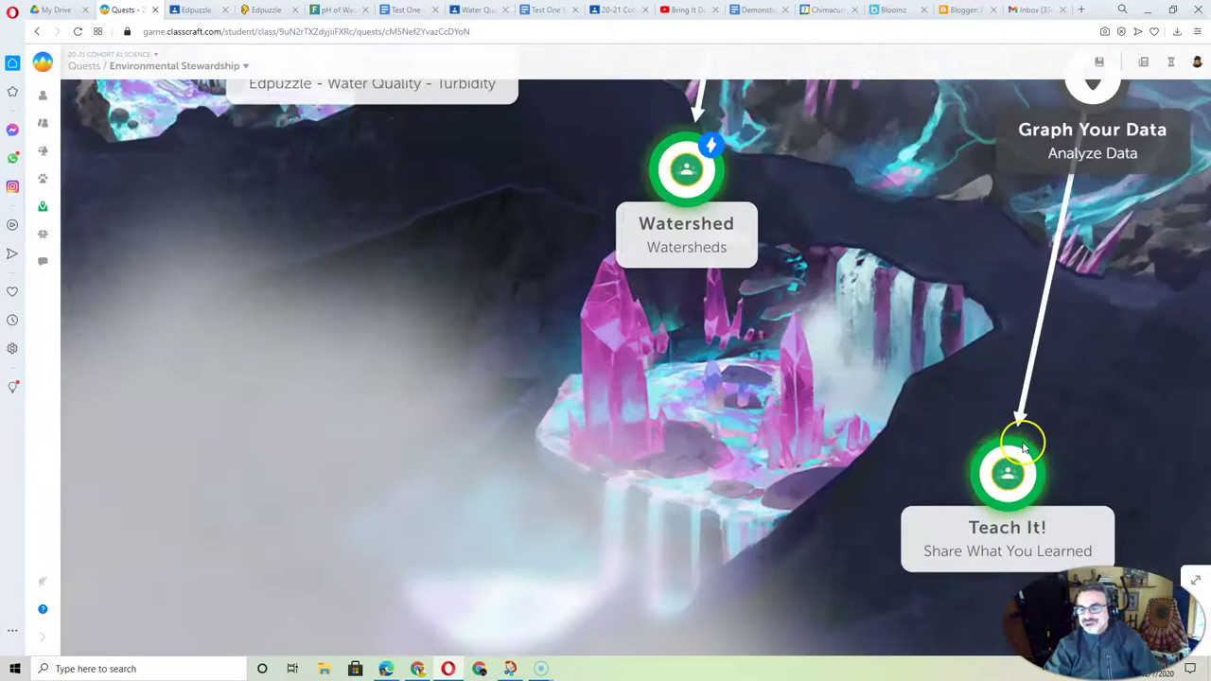
pyautogui.moveTo(1022, 445); pyautogui.dragTo(698, 338)
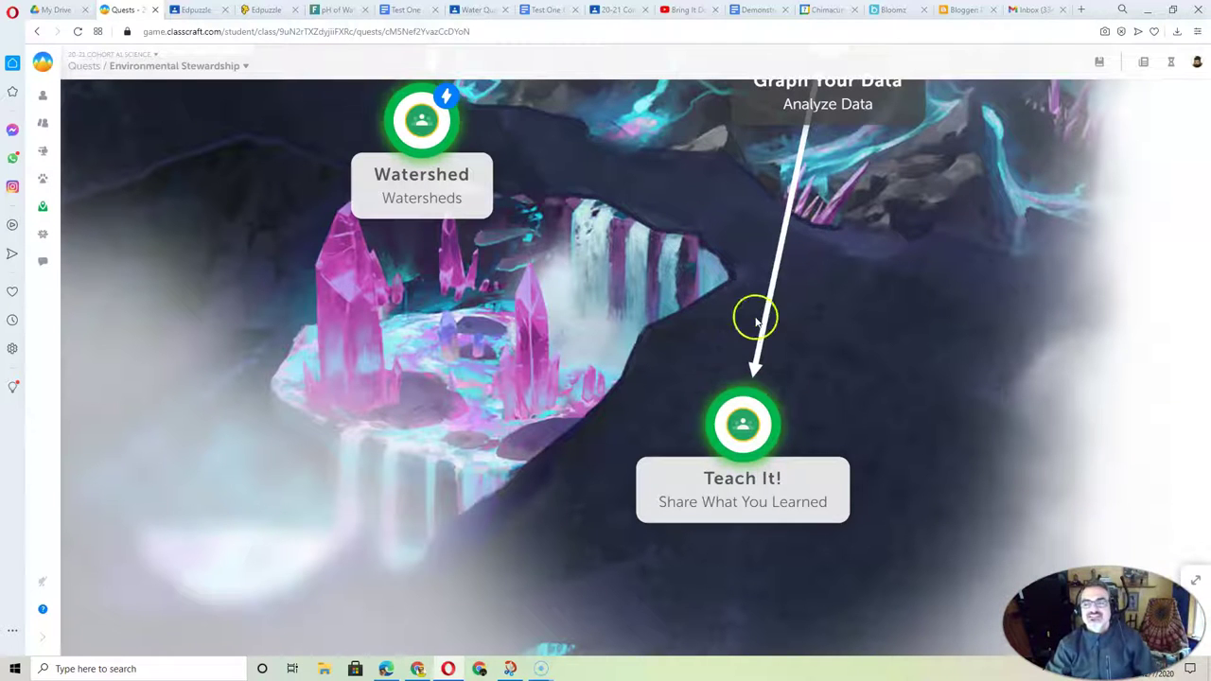
pyautogui.scroll(2, 893, 319)
pyautogui.scroll(1, 891, 348)
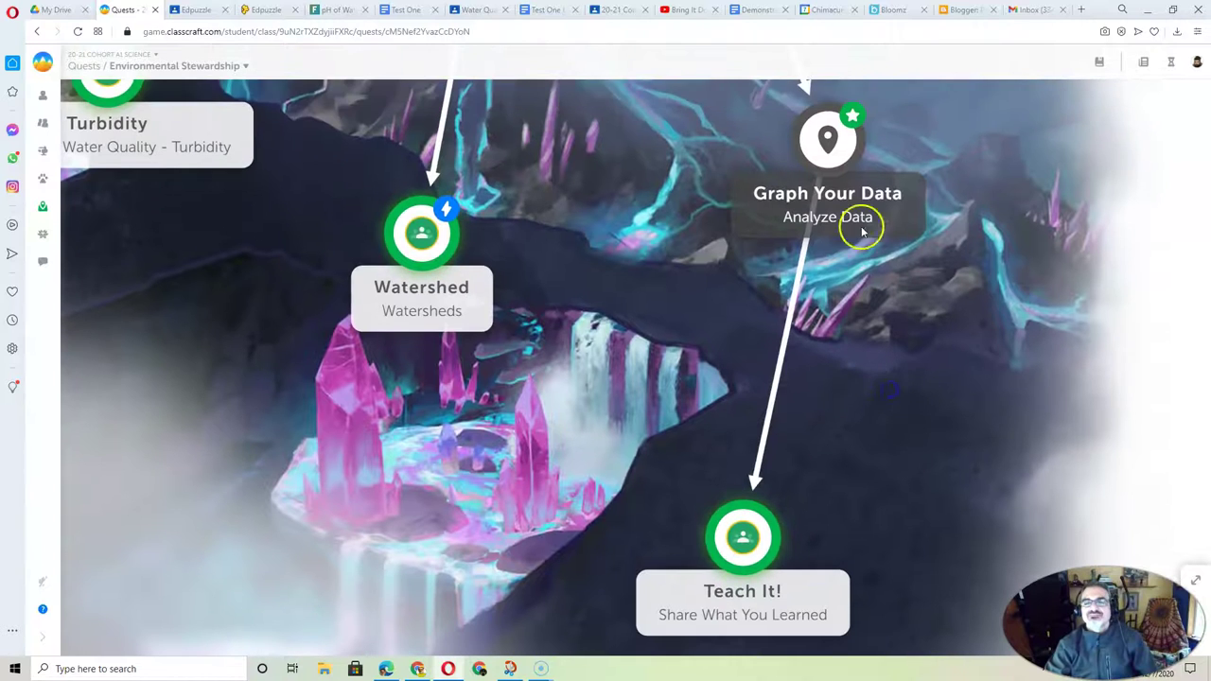
# Open Messaging and select the 6th Grade conversation with its class announcements.
pyautogui.click(43, 261)
pyautogui.click(200, 120)
pyautogui.click(188, 165)
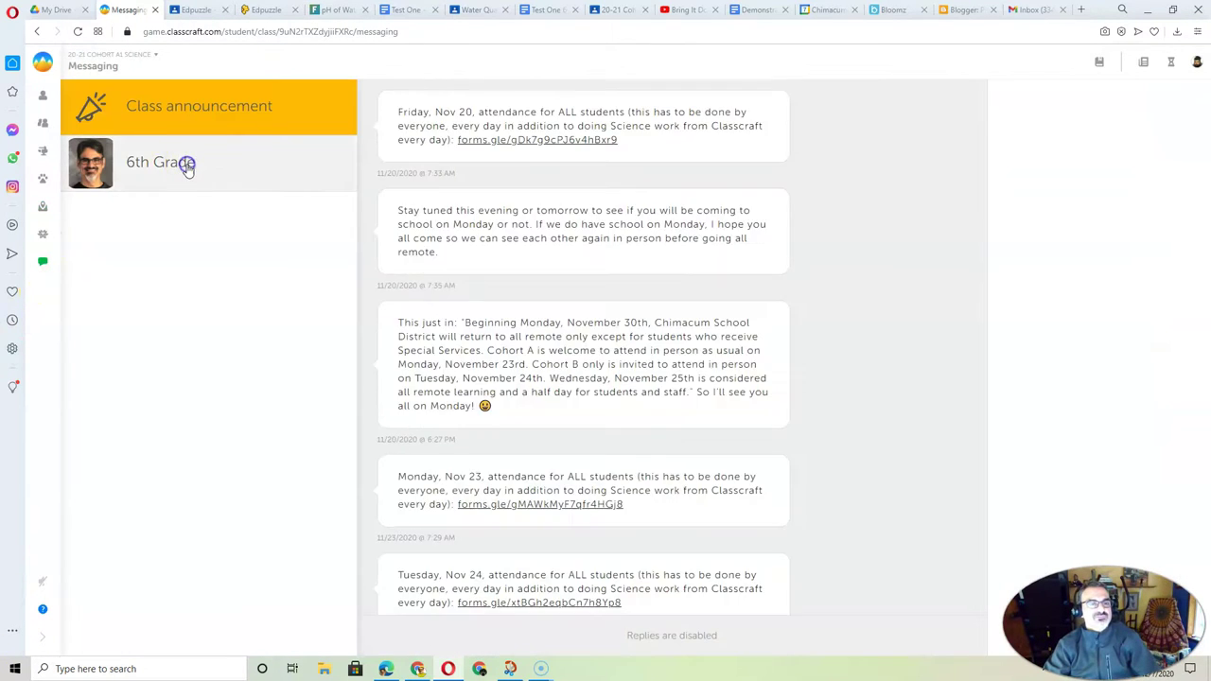